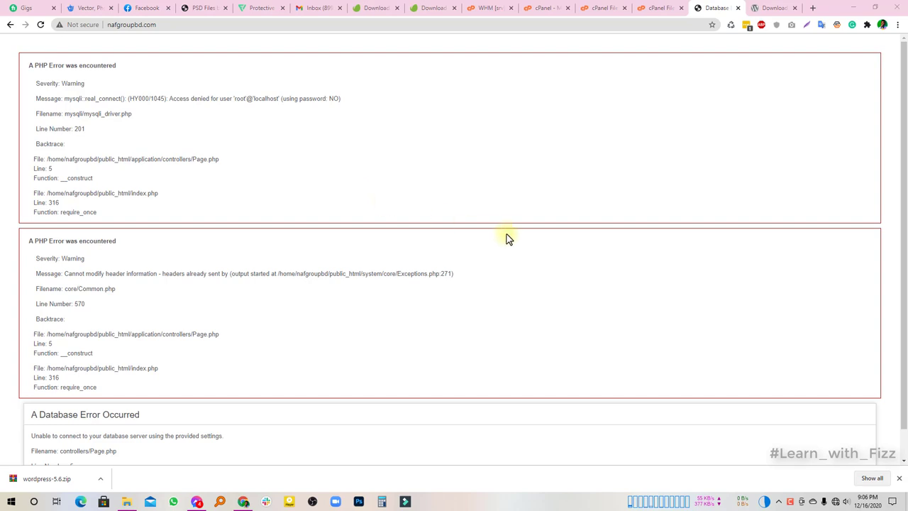
# Compare the error page on nafgroupbd.com with the files in the site's public_html folder
pyautogui.click(601, 8)
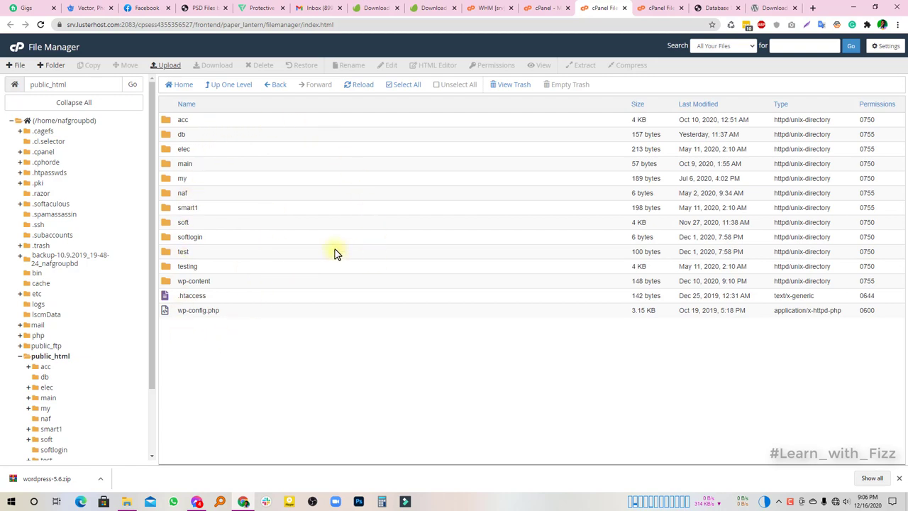
pyautogui.click(713, 7)
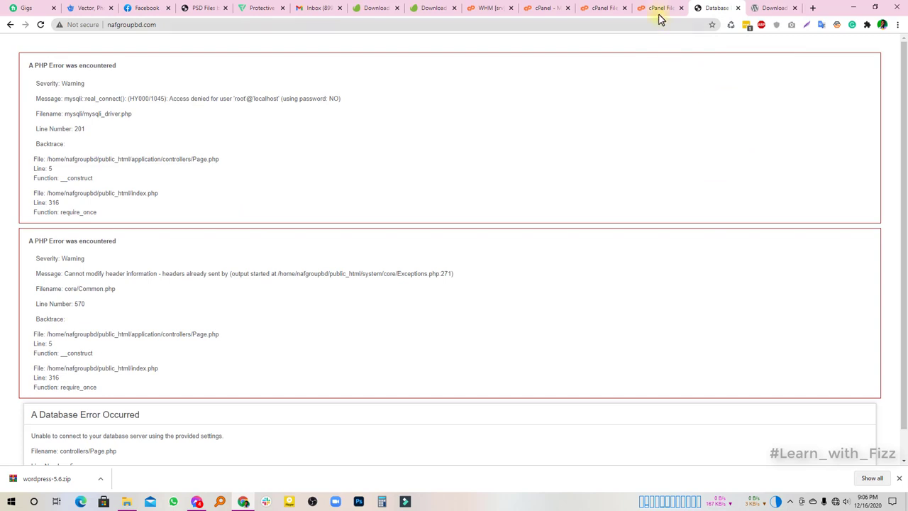
pyautogui.click(587, 8)
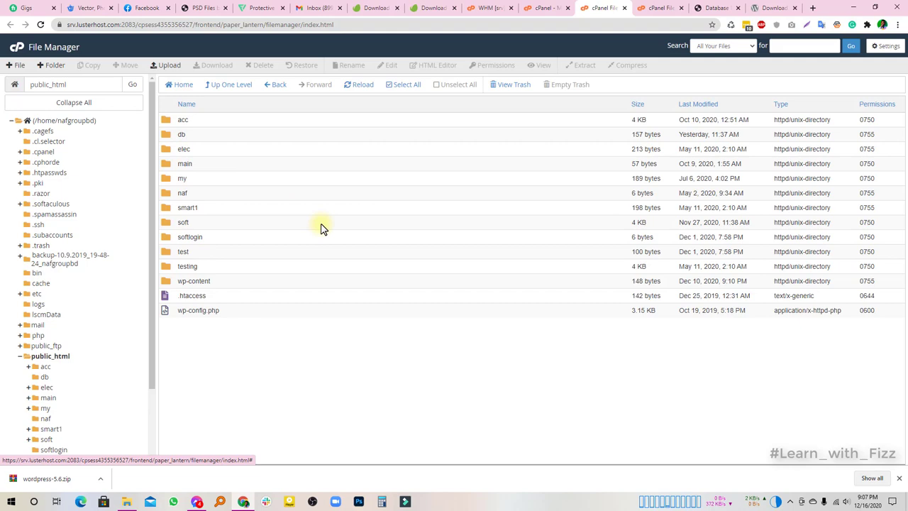
# Examine the deleted site folders and WordPress core files in the .trash folder
pyautogui.click(37, 245)
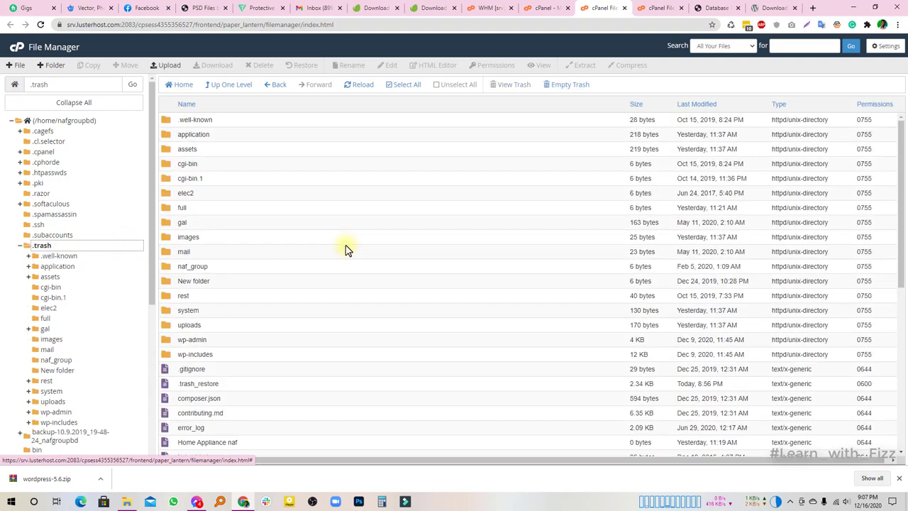
pyautogui.scroll(-5, 260, 274)
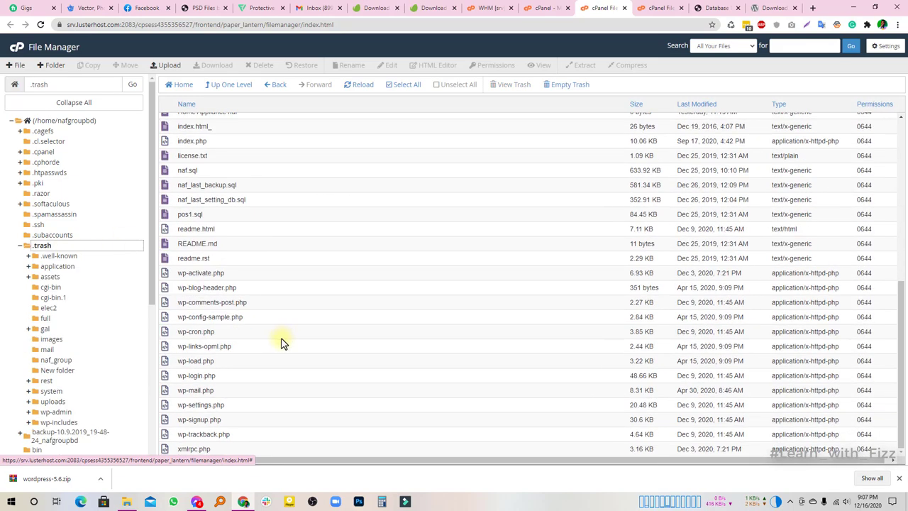
pyautogui.scroll(5, 252, 319)
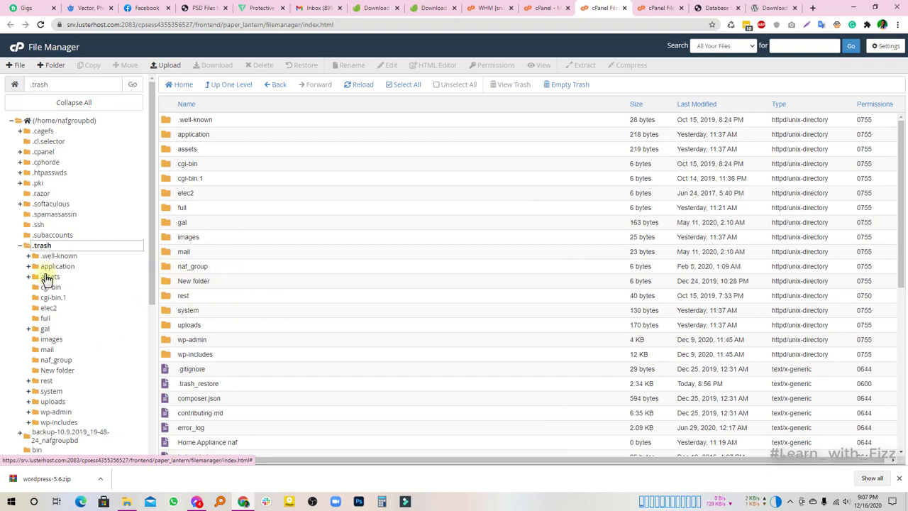
pyautogui.scroll(-5, 110, 305)
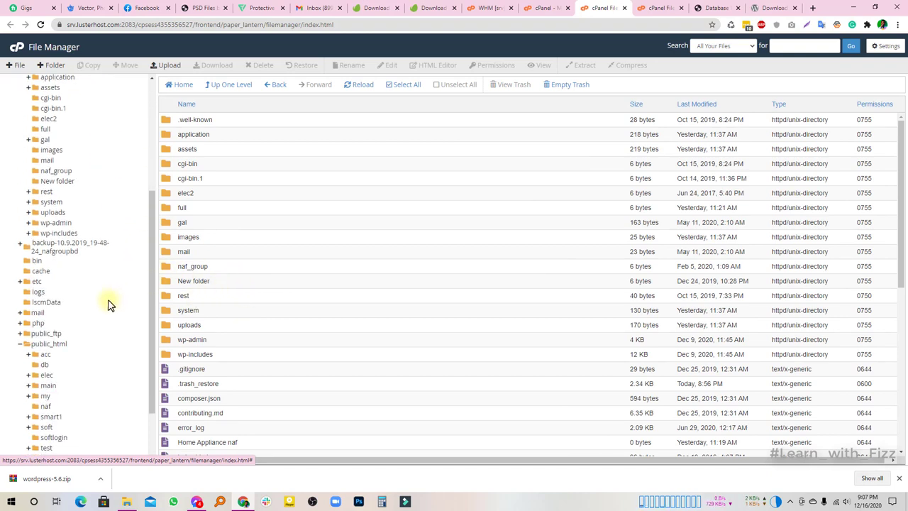
# Return to public_html and check for the wp-config.php file and the wp-content folder
pyautogui.click(61, 345)
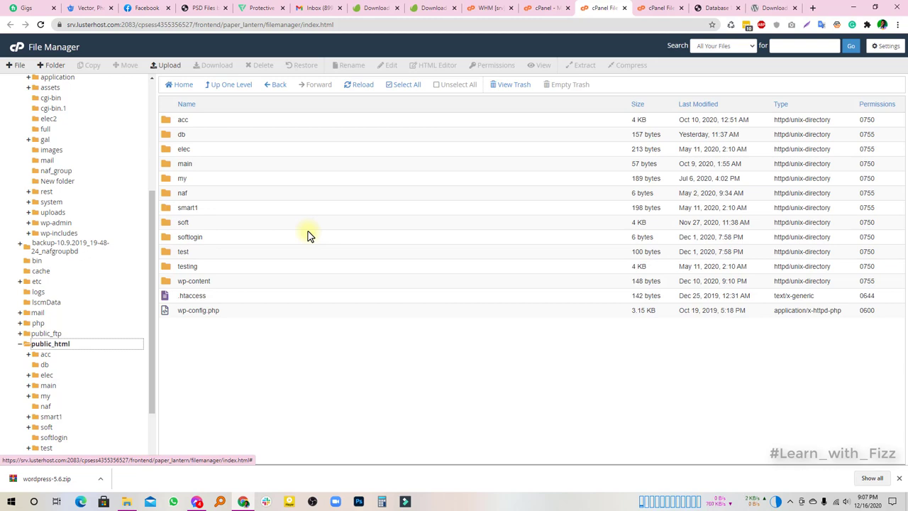
pyautogui.click(212, 312)
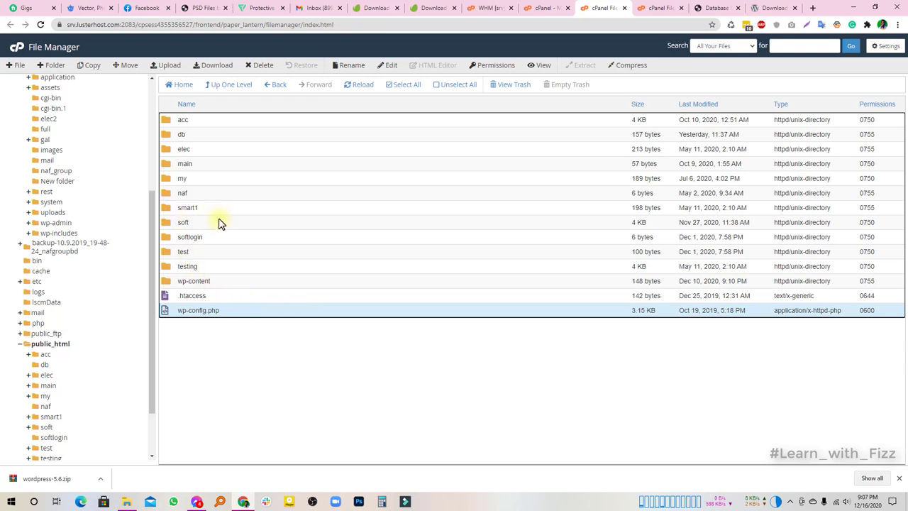
pyautogui.click(204, 282)
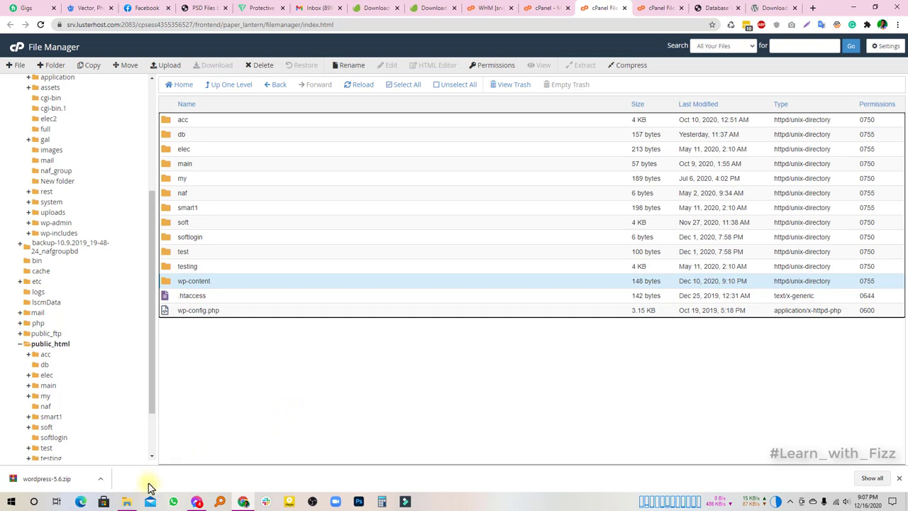
# Examine the local wordpress folder inside wordpress-5.6 and the wordpress.zip archive in it
pyautogui.moveTo(126, 501)
pyautogui.click(149, 426)
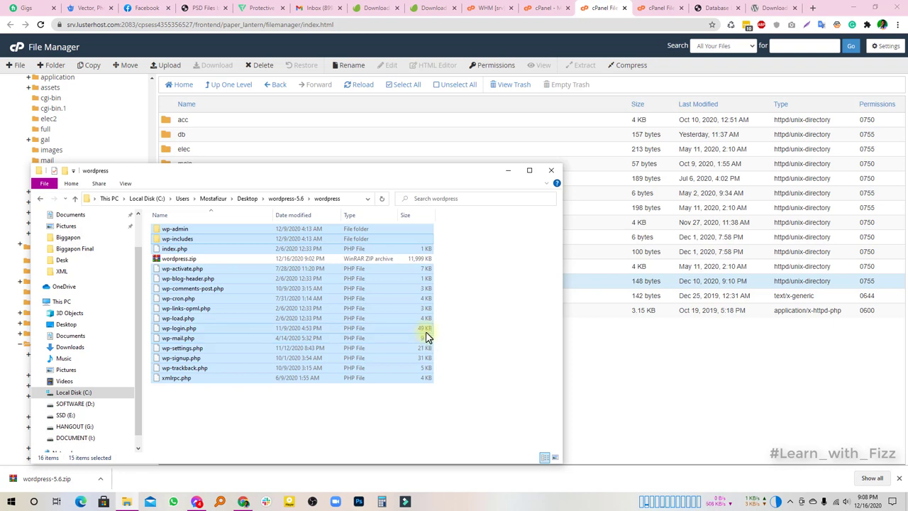
pyautogui.click(297, 407)
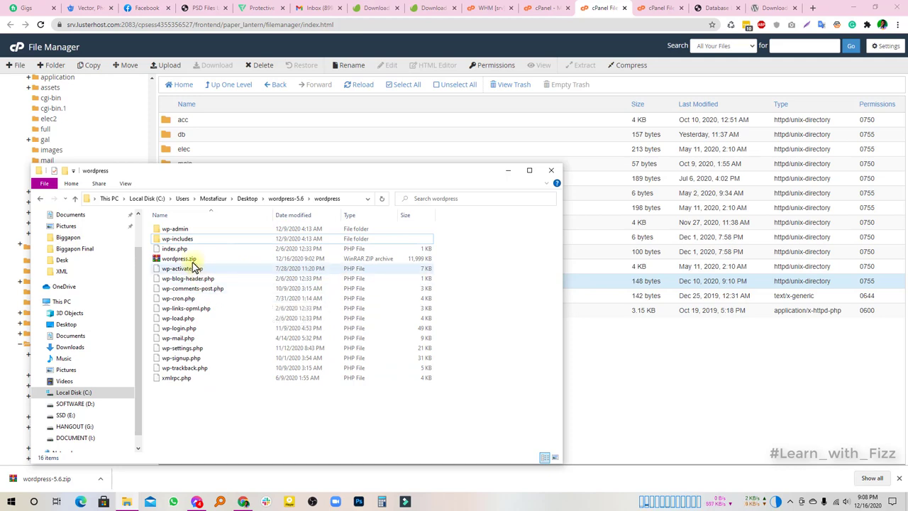
pyautogui.moveTo(222, 175); pyautogui.dragTo(545, 144)
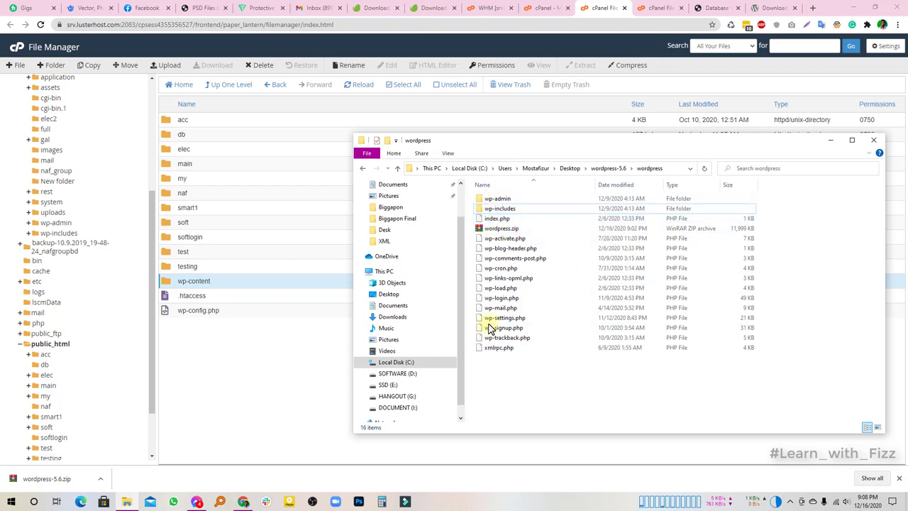
pyautogui.click(499, 230)
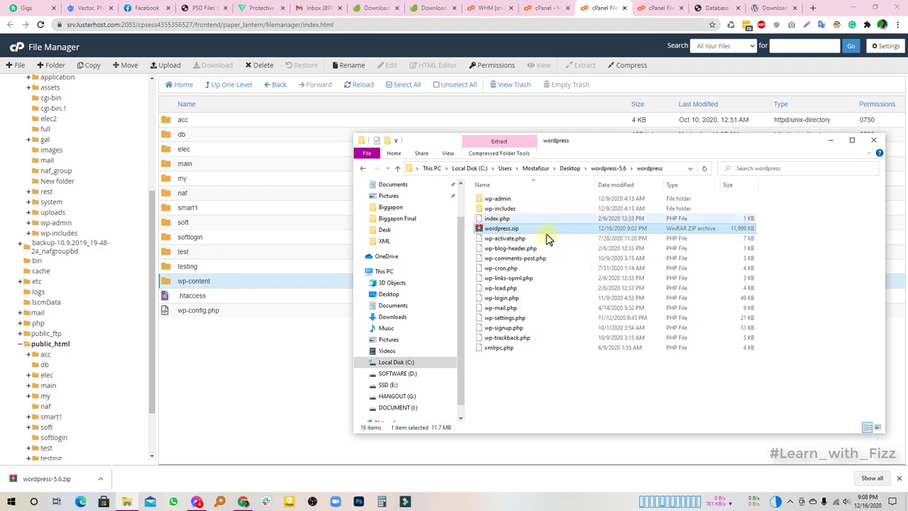
pyautogui.click(238, 376)
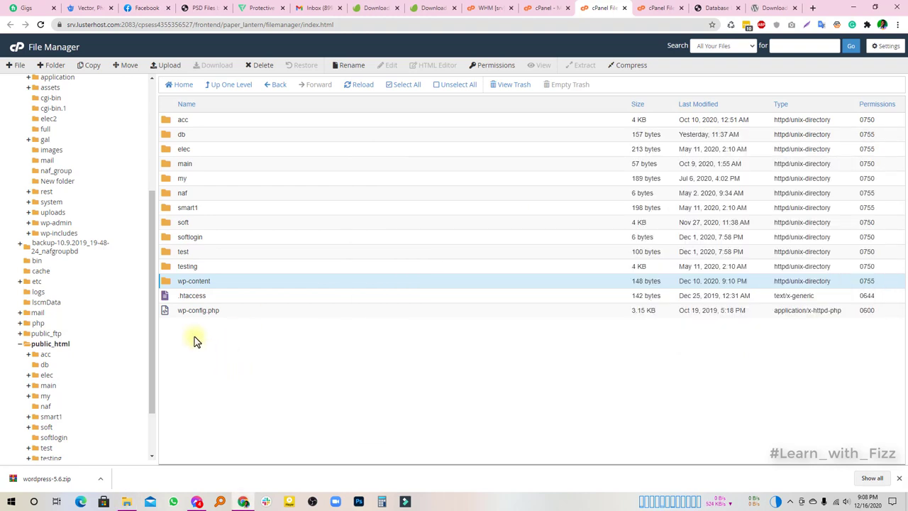
# Upload wordpress.zip from the Desktop's wordpress-5.6/wordpress folder to public_html
pyautogui.click(711, 7)
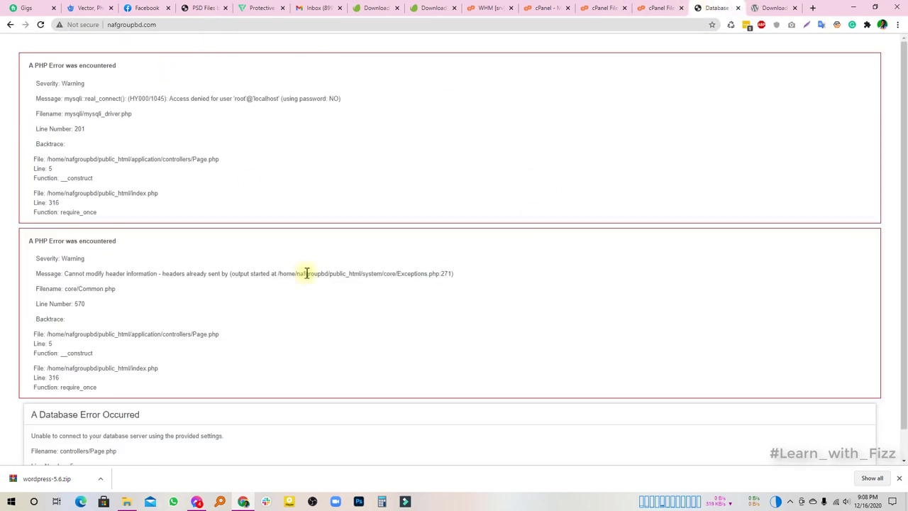
pyautogui.click(616, 8)
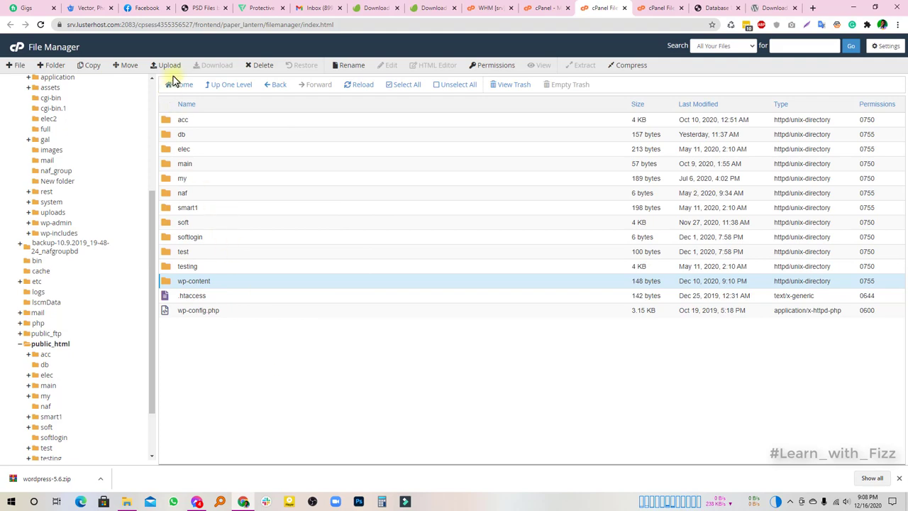
pyautogui.click(664, 6)
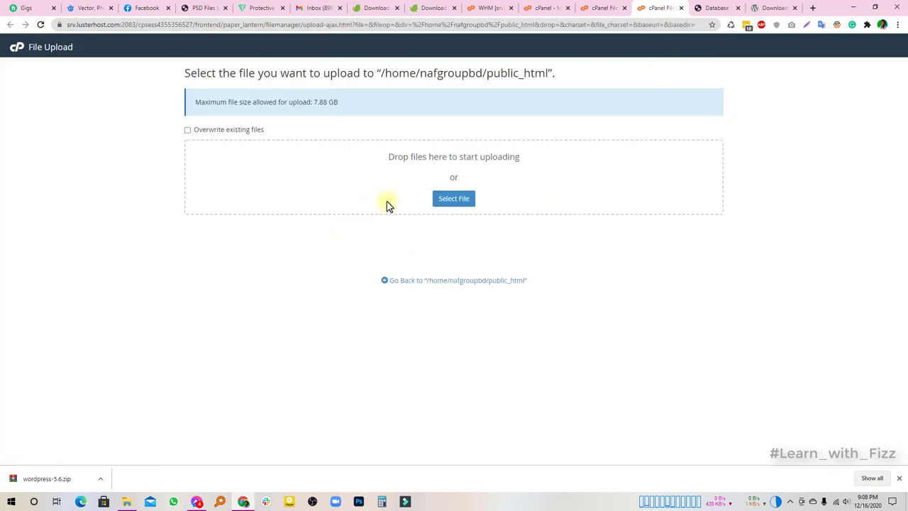
pyautogui.click(455, 199)
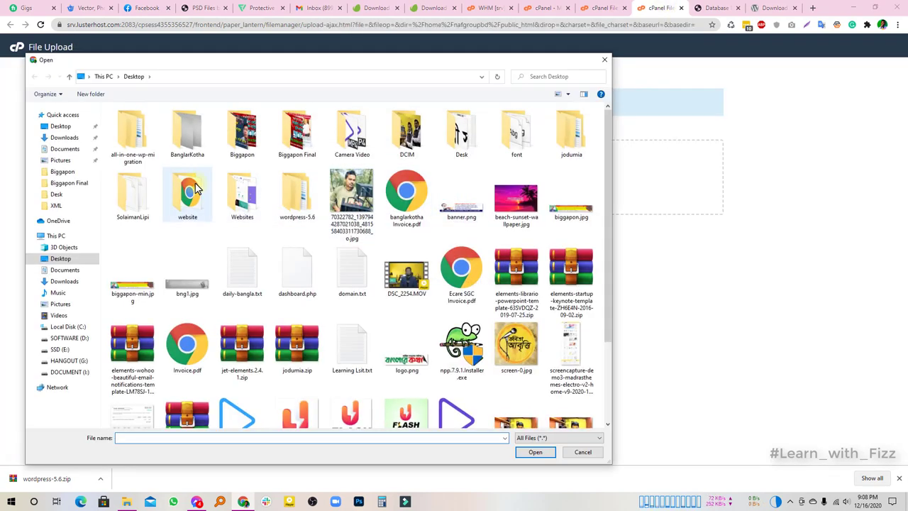
pyautogui.doubleClick(296, 200)
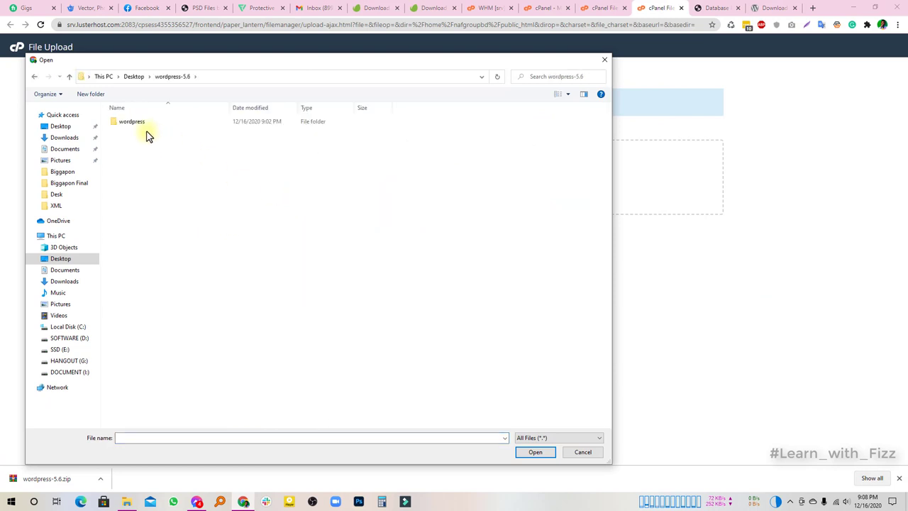
pyautogui.doubleClick(142, 123)
pyautogui.click(137, 152)
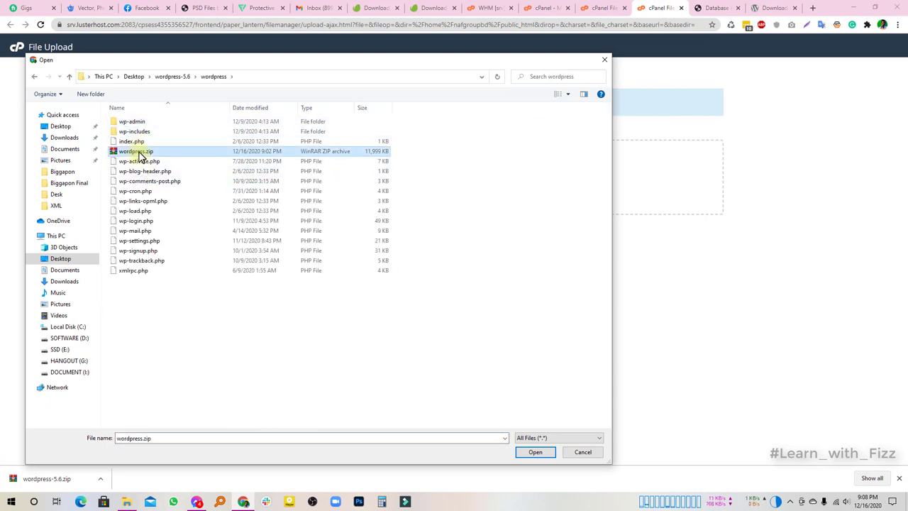
pyautogui.click(540, 452)
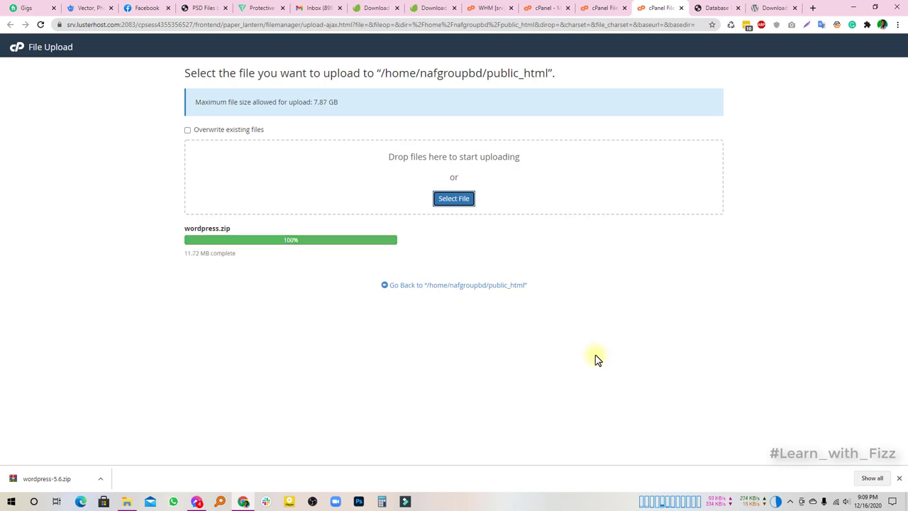
# Refresh the public_html listing, extract wordpress.zip into /public_html and dismiss the extraction results
pyautogui.click(599, 8)
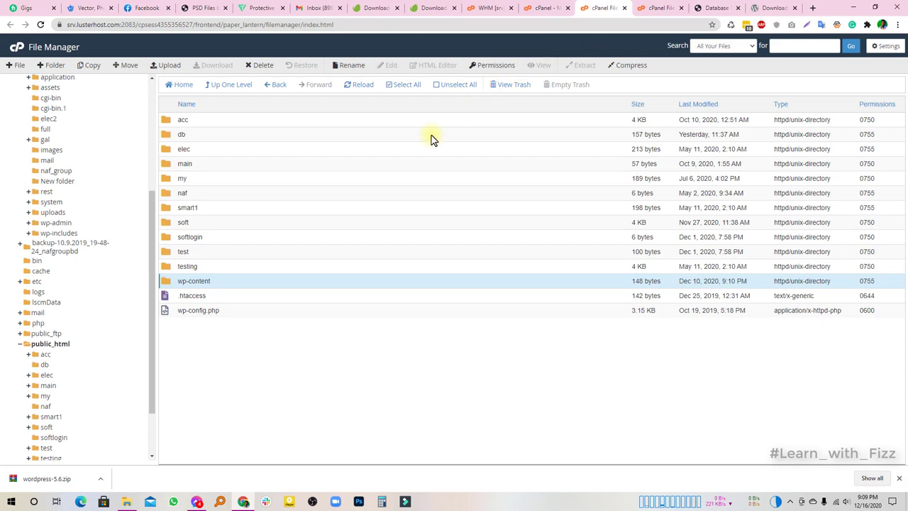
pyautogui.click(359, 85)
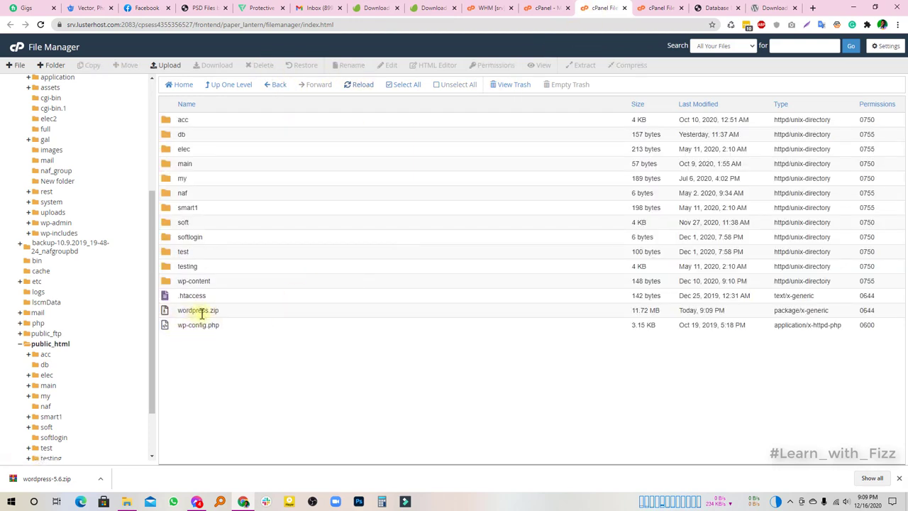
pyautogui.rightClick(202, 310)
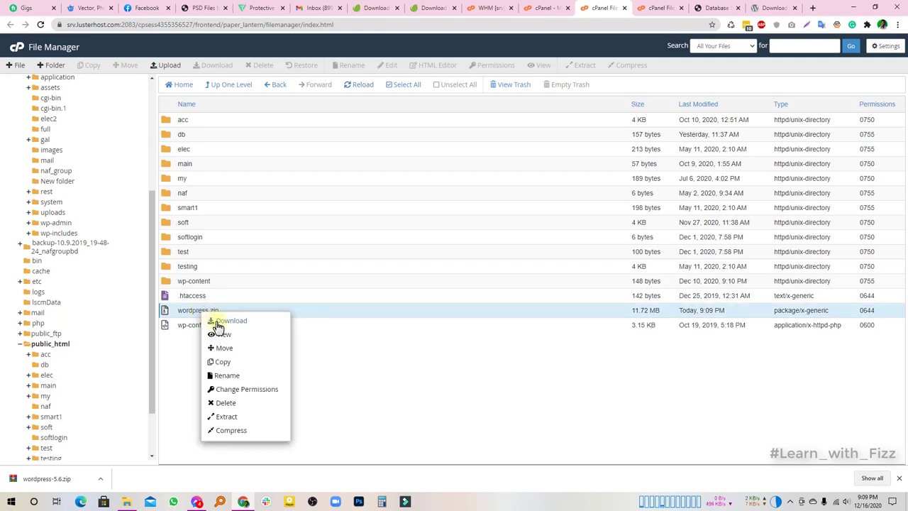
pyautogui.click(244, 423)
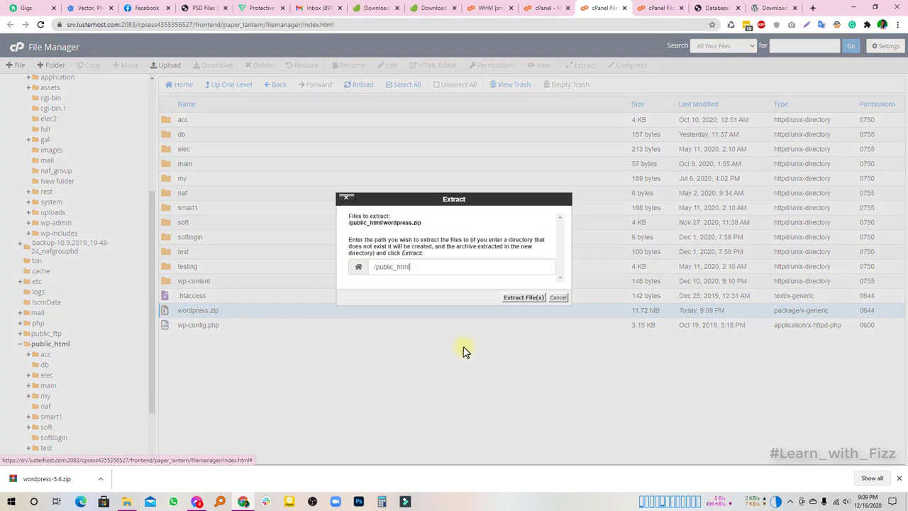
pyautogui.click(530, 297)
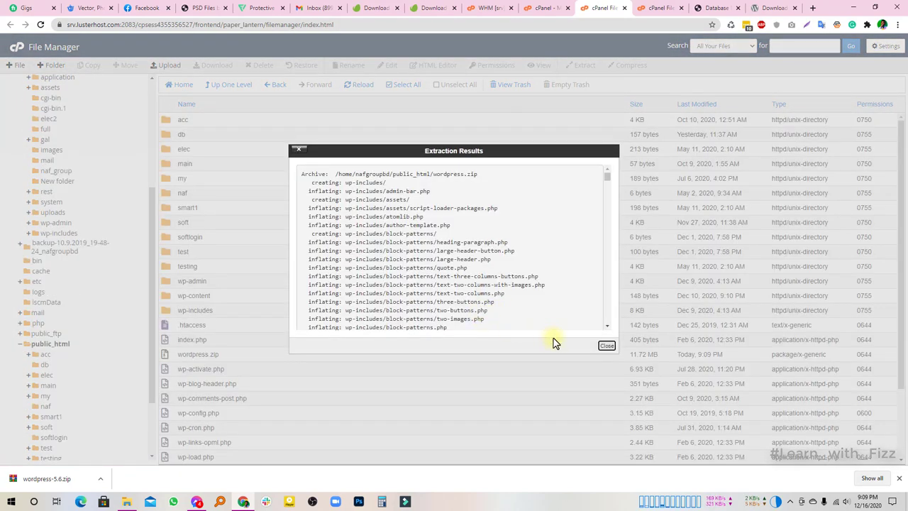
pyautogui.click(604, 345)
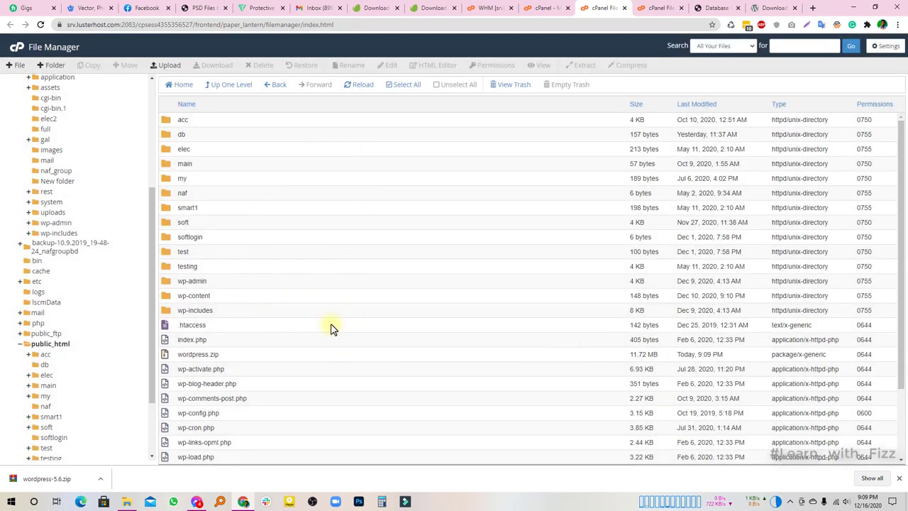
# Reload nafgroupbd.com to check the site with the extracted WordPress files
pyautogui.click(718, 7)
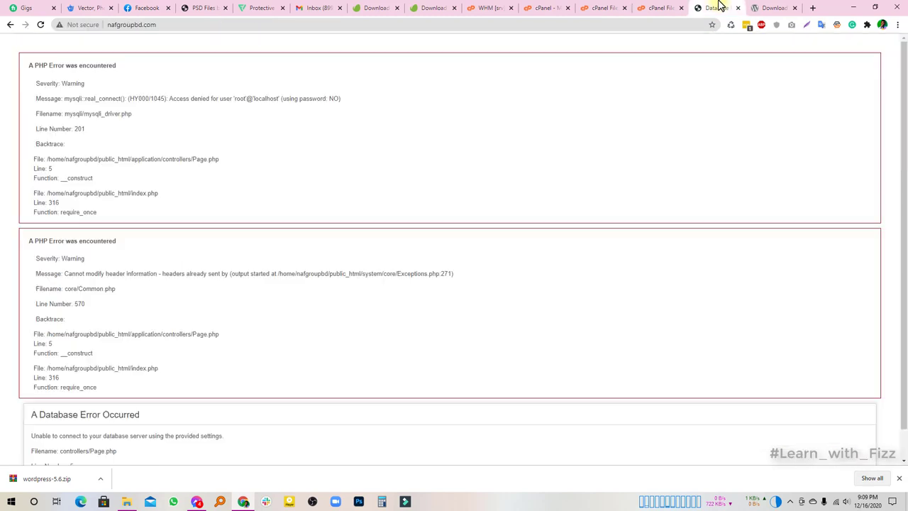
pyautogui.click(41, 26)
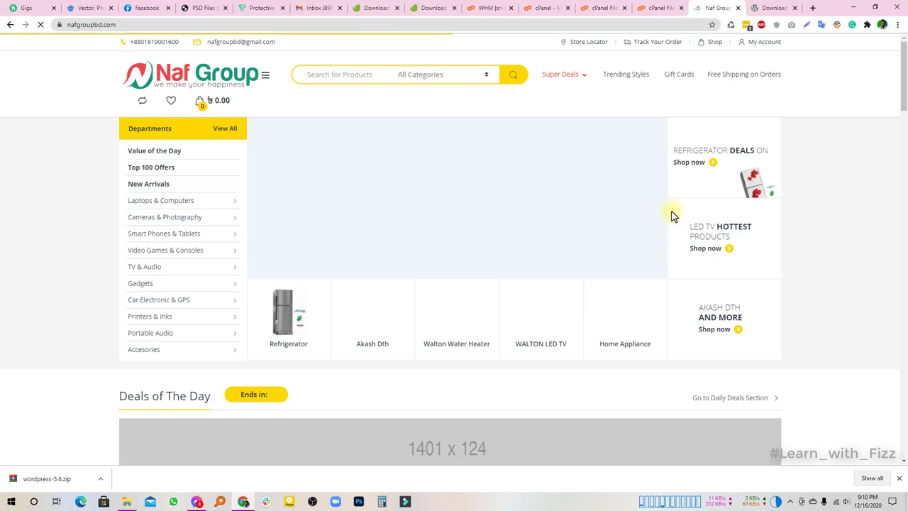
# Go back to public_html and review wp-config.php and the extracted WordPress core files
pyautogui.click(660, 7)
pyautogui.click(590, 7)
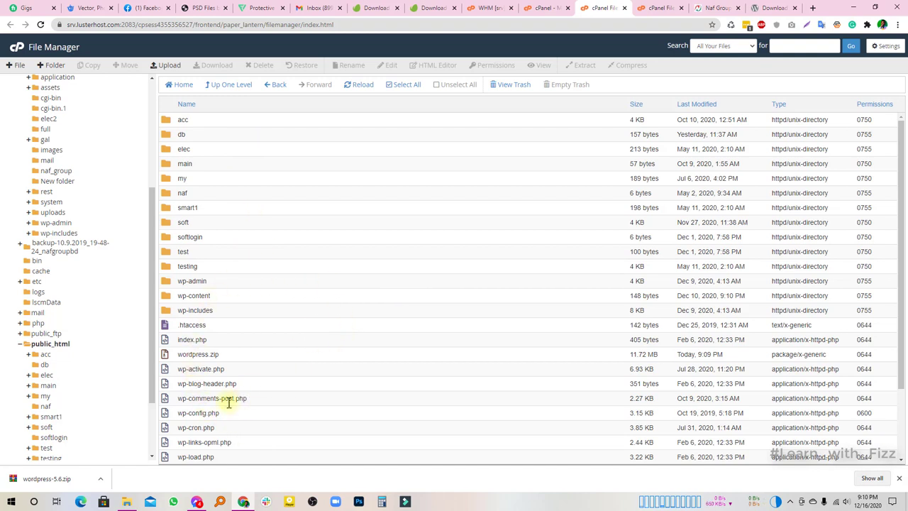
pyautogui.click(205, 413)
pyautogui.scroll(-3, 394, 330)
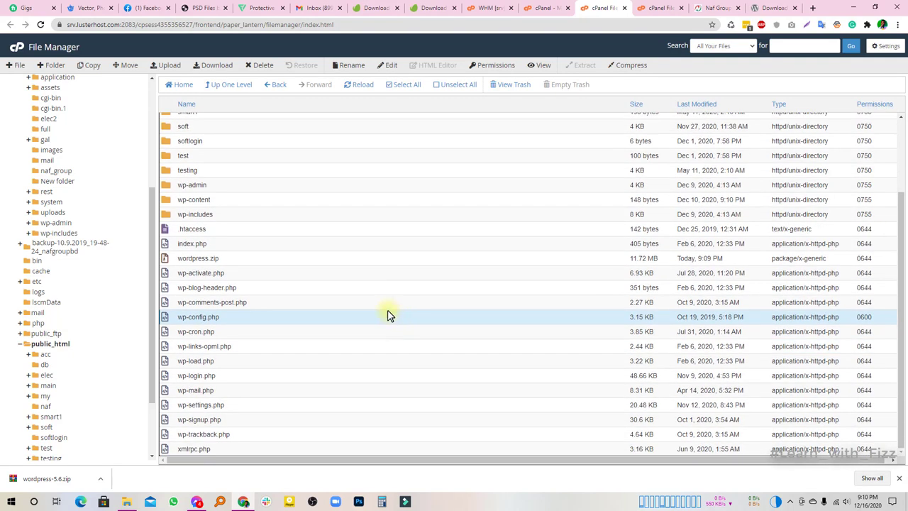
# Open the plugins folder inside wp-content and review the plugin folders it contains
pyautogui.click(166, 203)
pyautogui.doubleClick(167, 204)
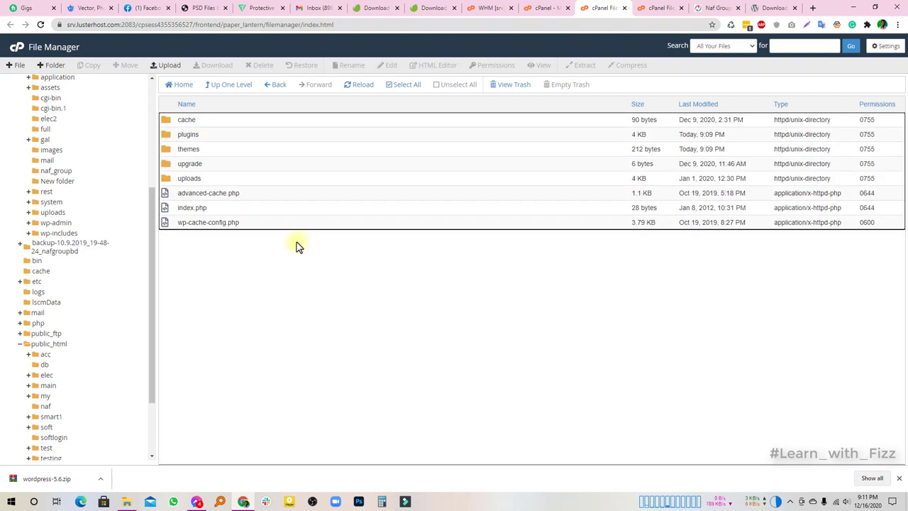
pyautogui.click(166, 140)
pyautogui.doubleClick(165, 140)
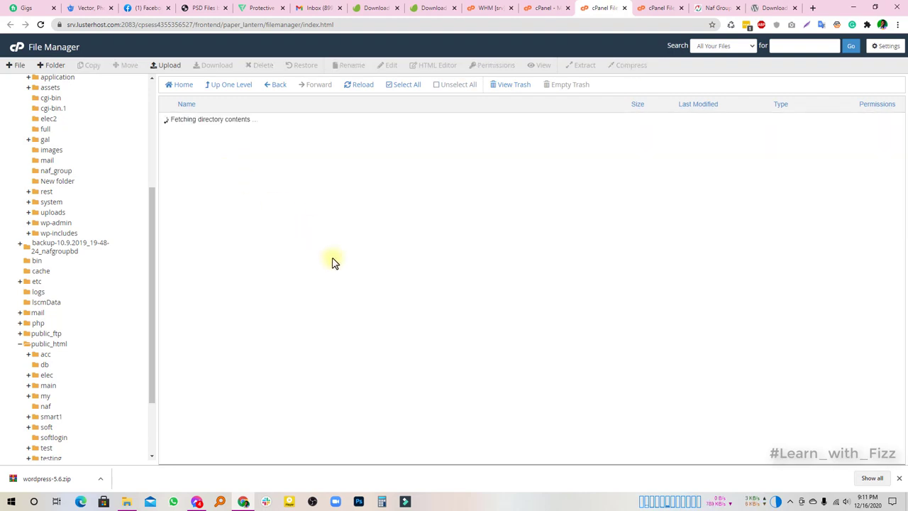
pyautogui.scroll(-3, 244, 213)
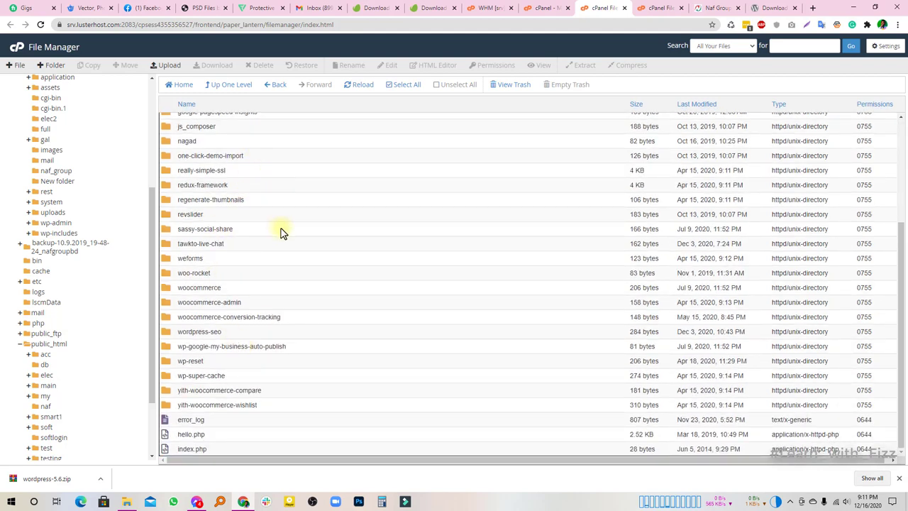
# Review the remaining plugin folders, return to wp-content and open its themes folder
pyautogui.scroll(3, 281, 233)
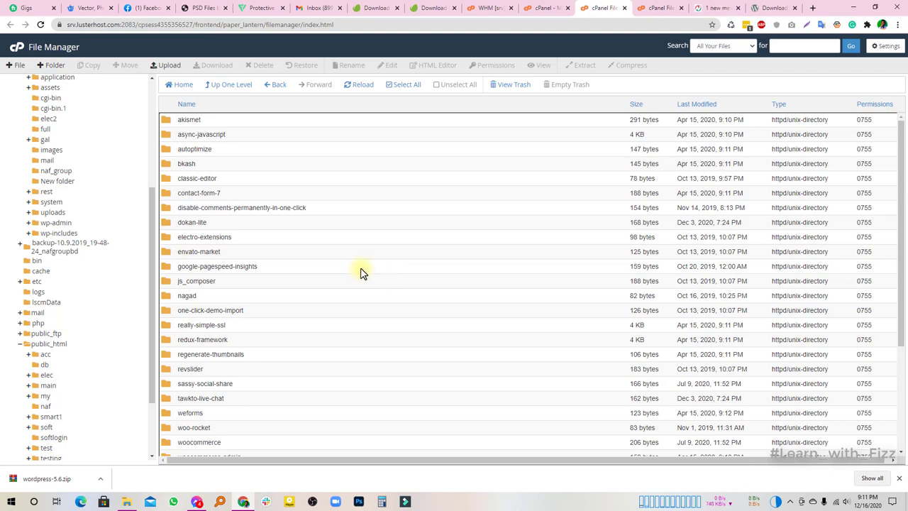
pyautogui.scroll(-2, 358, 276)
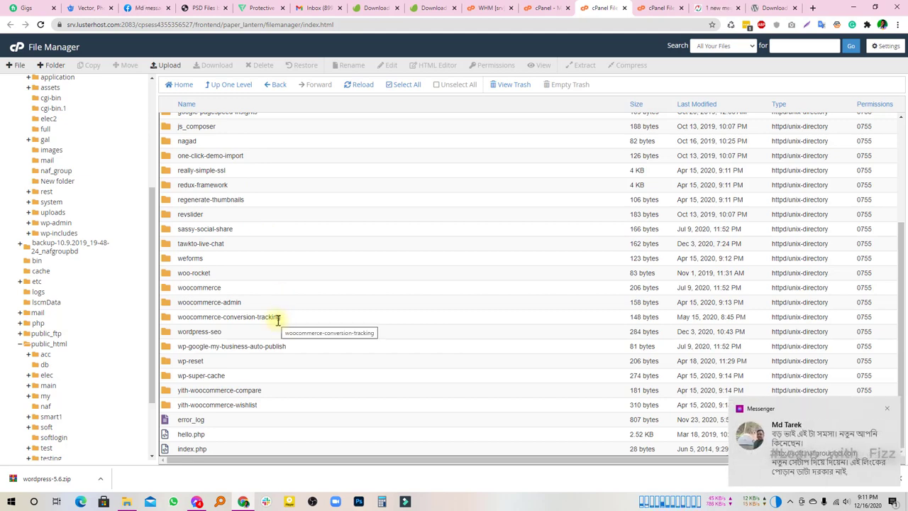
pyautogui.scroll(10, 280, 321)
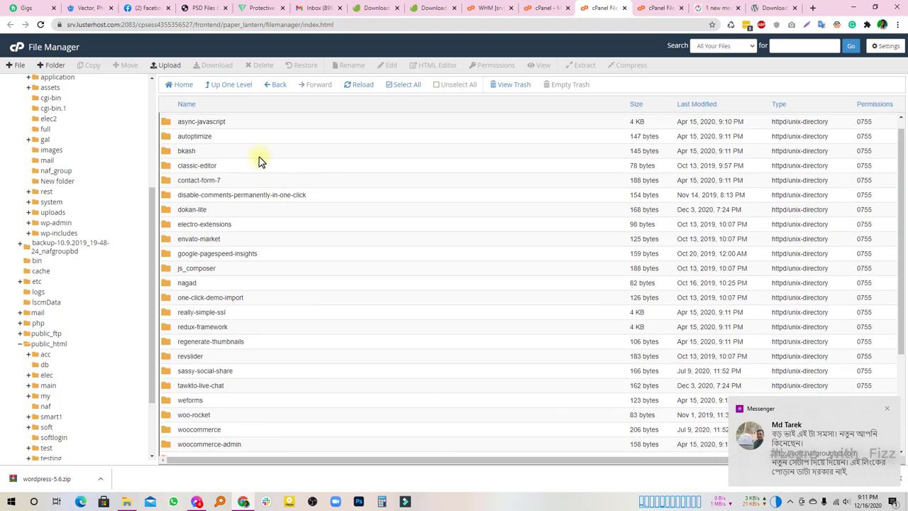
pyautogui.click(226, 84)
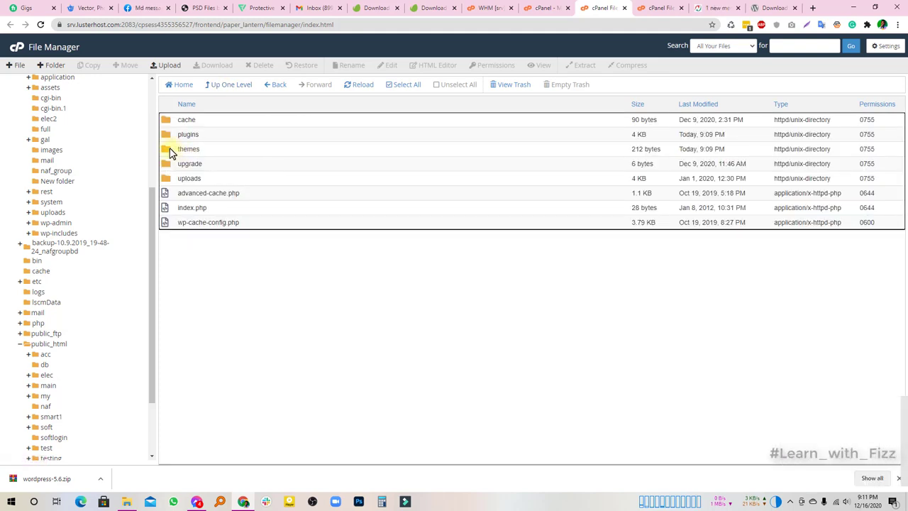
pyautogui.doubleClick(167, 151)
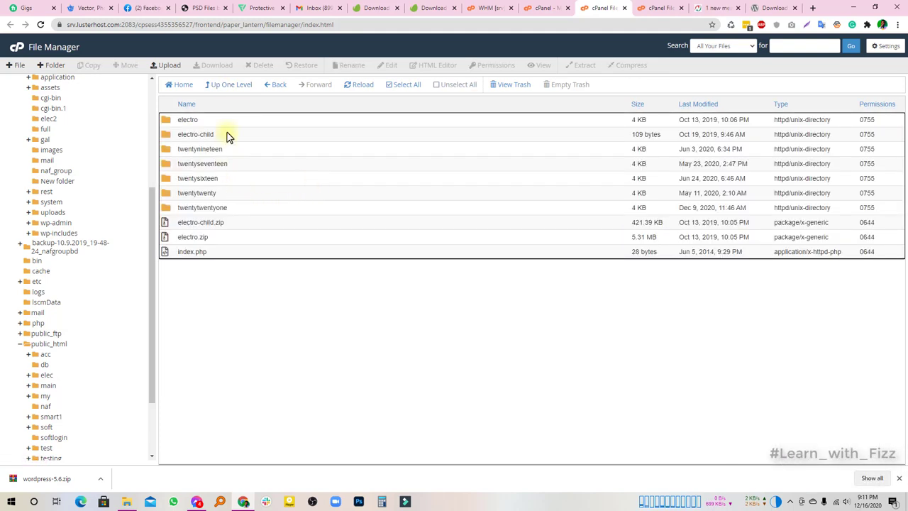
# Permanently delete the twentynineteen, twentyseventeen, twentysixteen, twentytwenty and twentytwentyone theme folders, skipping the trash
pyautogui.click(166, 207)
pyautogui.keyDown('ctrl'); pyautogui.click(163, 191); pyautogui.keyUp('ctrl')
pyautogui.keyDown('ctrl'); pyautogui.click(164, 179); pyautogui.keyUp('ctrl')
pyautogui.keyDown('ctrl'); pyautogui.click(167, 164); pyautogui.keyUp('ctrl')
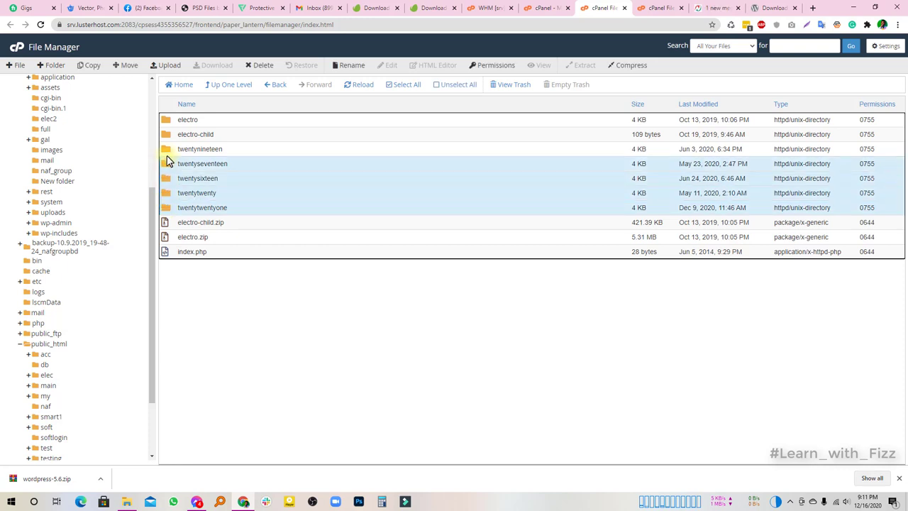
pyautogui.keyDown('ctrl'); pyautogui.click(170, 151); pyautogui.keyUp('ctrl')
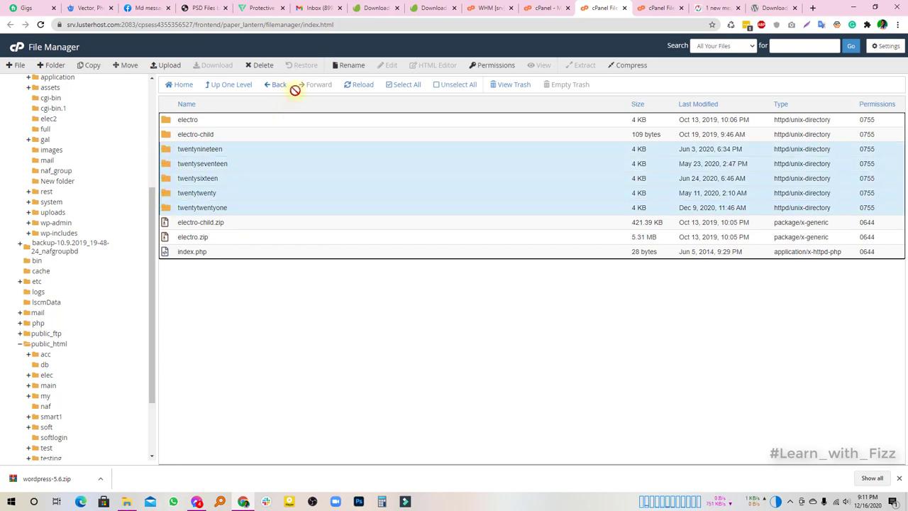
pyautogui.click(263, 65)
pyautogui.click(391, 269)
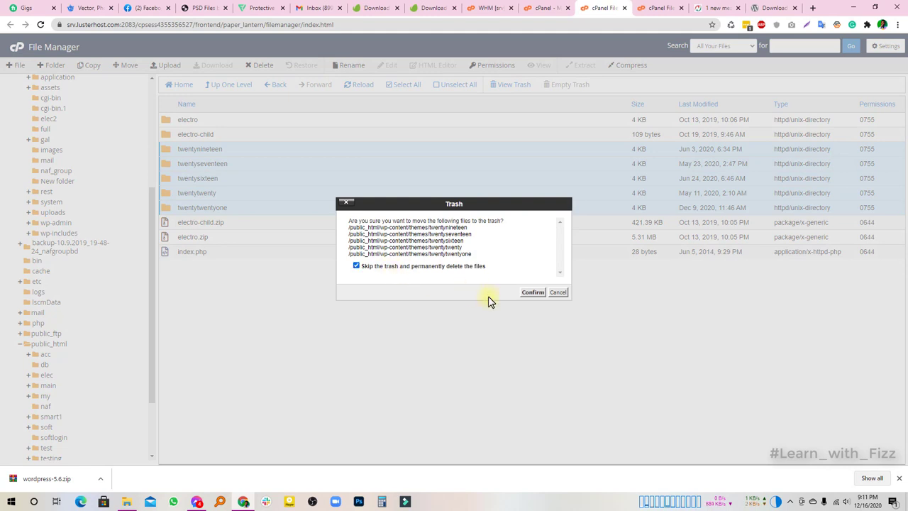
pyautogui.click(530, 292)
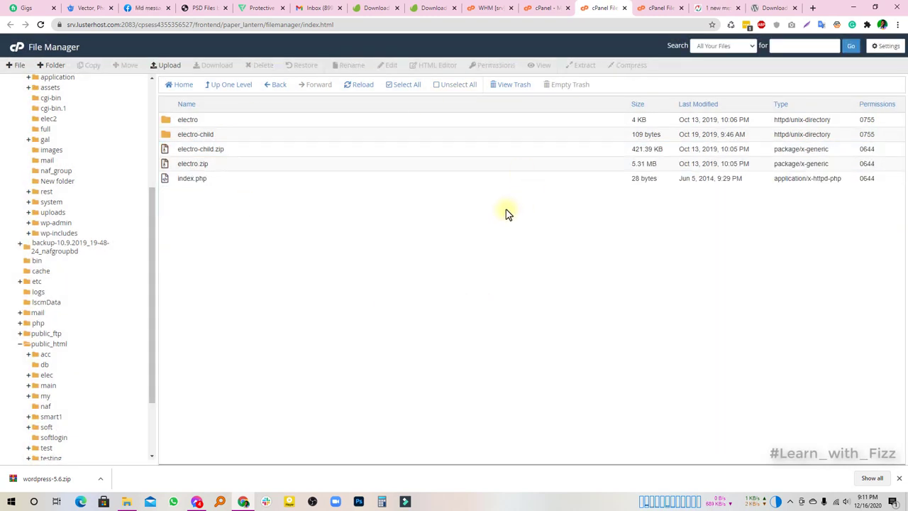